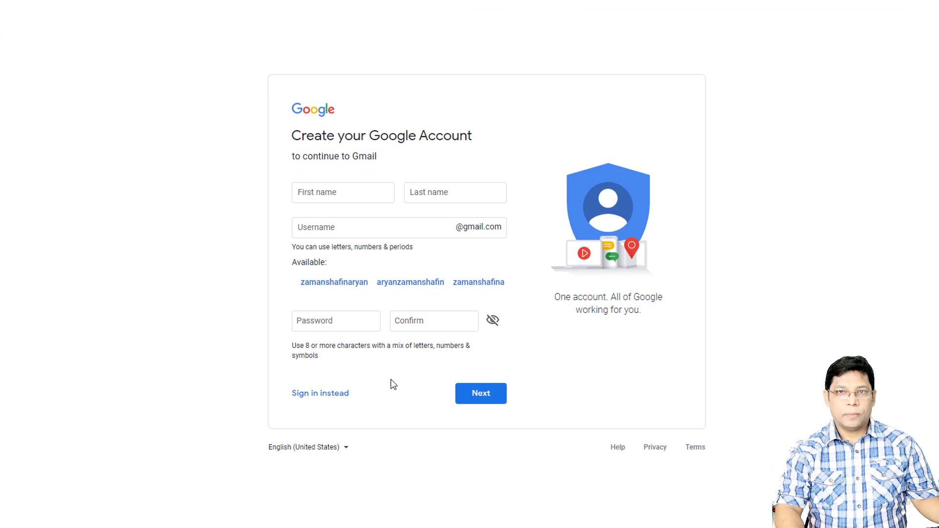
- Enter the account holder's first name and last name in the sign-up form's name fields
click(341, 184)
text(Aryan)
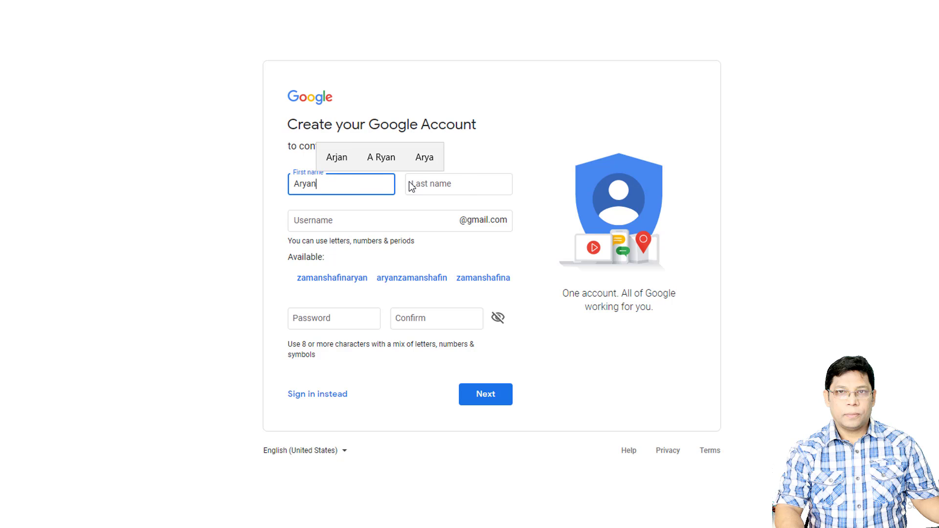
click(467, 184)
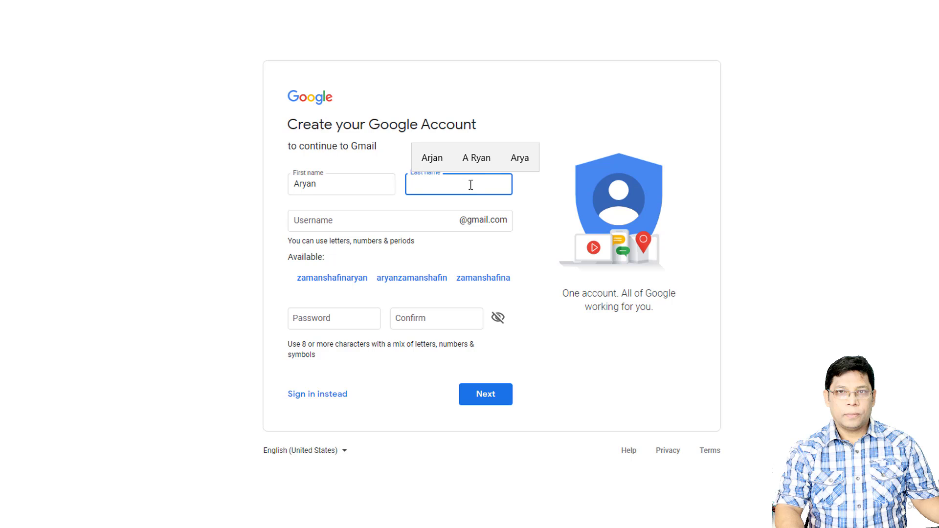
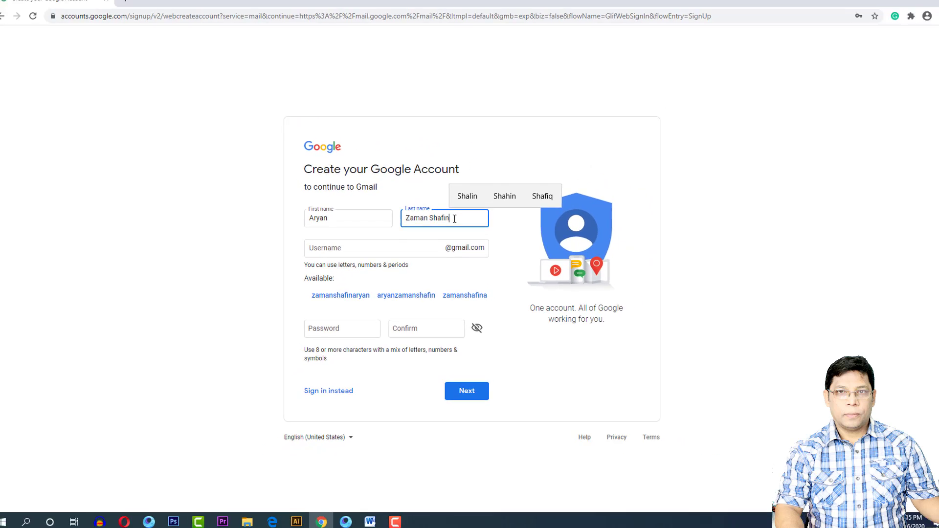
click(364, 287)
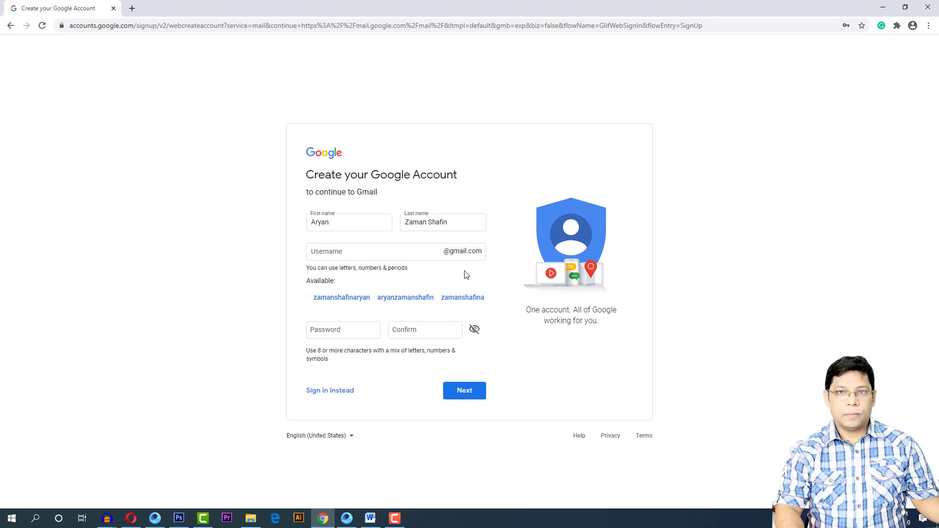
- Try a preferred username, then switch to an available suggested username built from both names
click(377, 252)
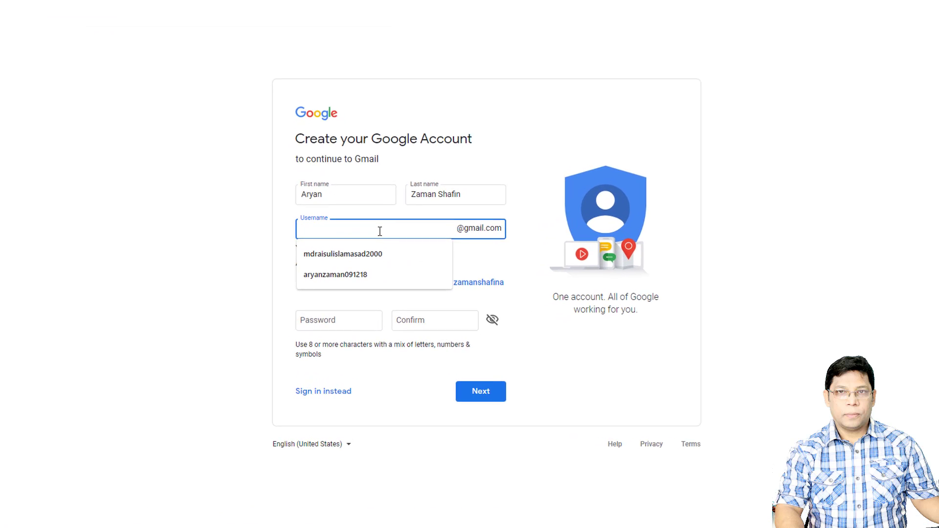
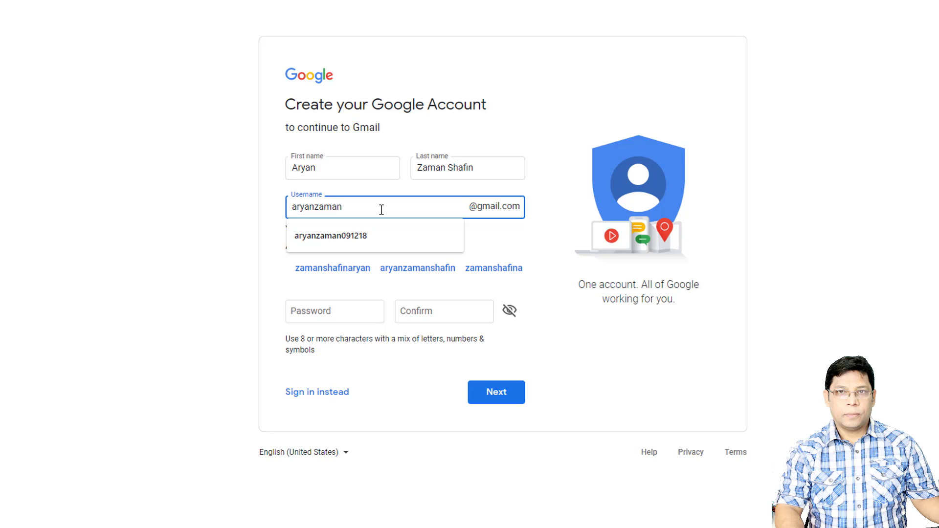
click(550, 242)
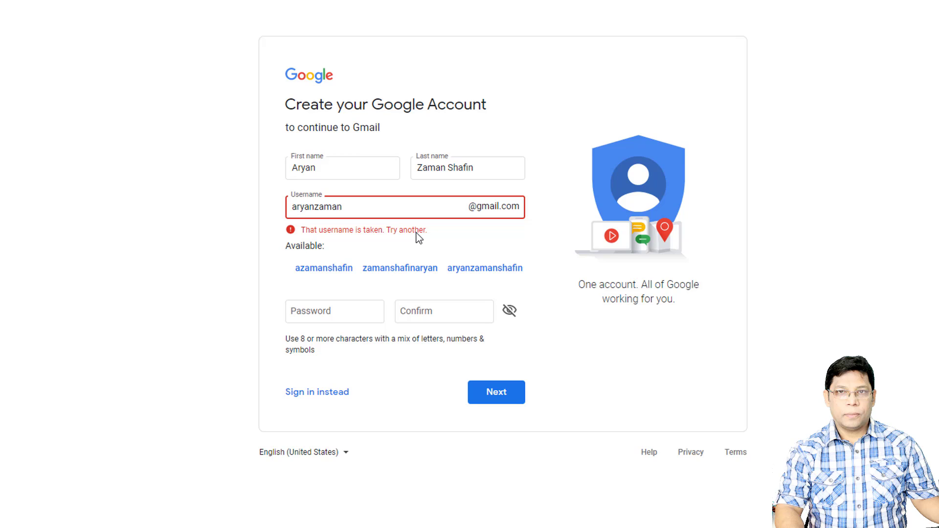
click(485, 269)
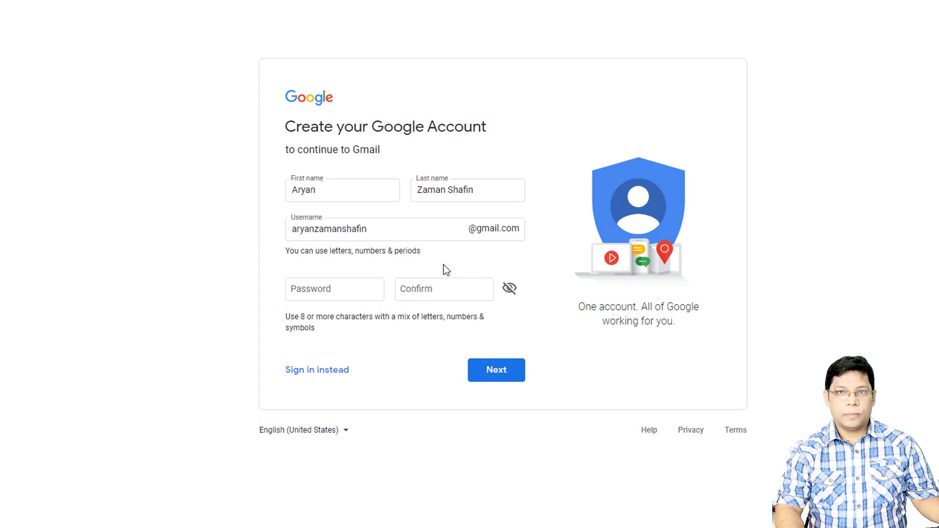
drag(388, 230, 239, 235)
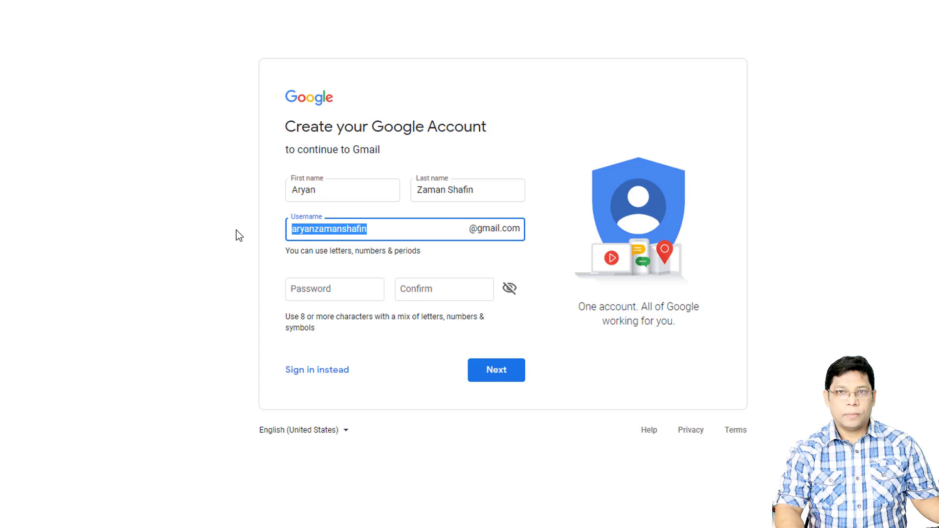
key(BackSpace)
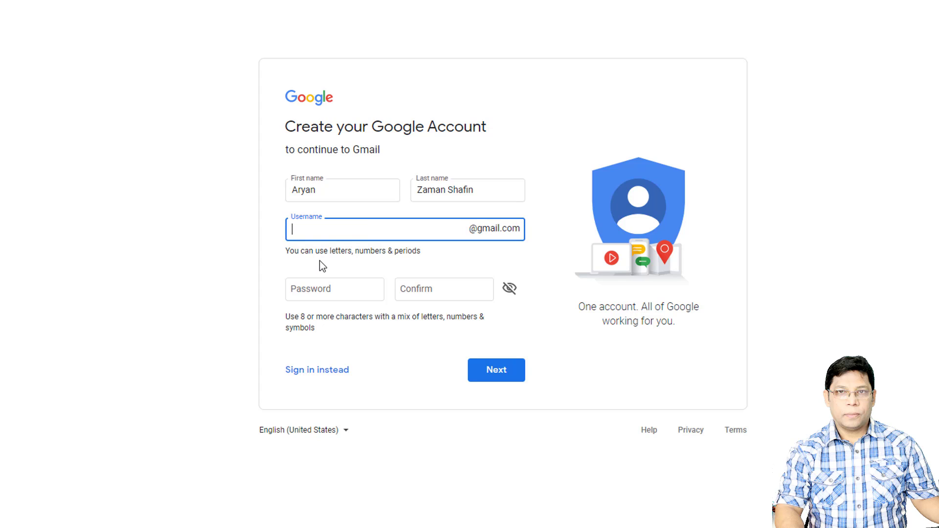
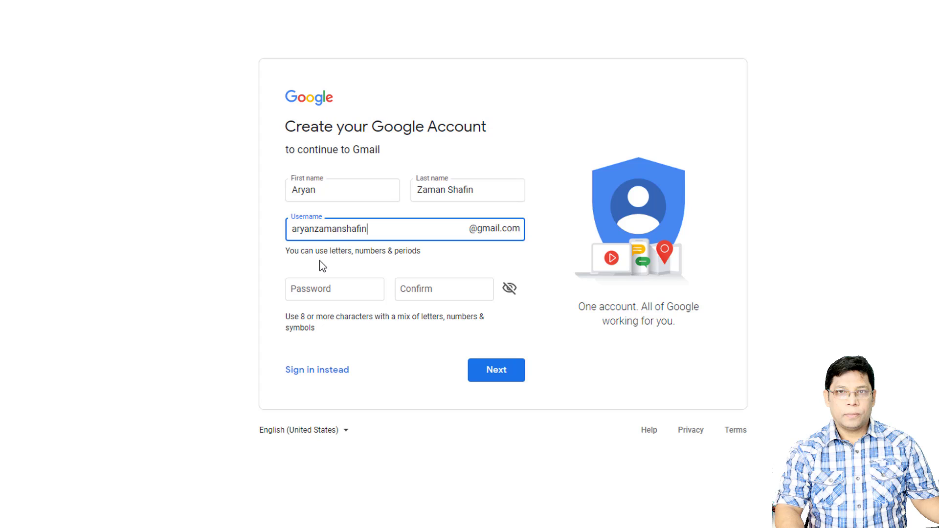
click(548, 260)
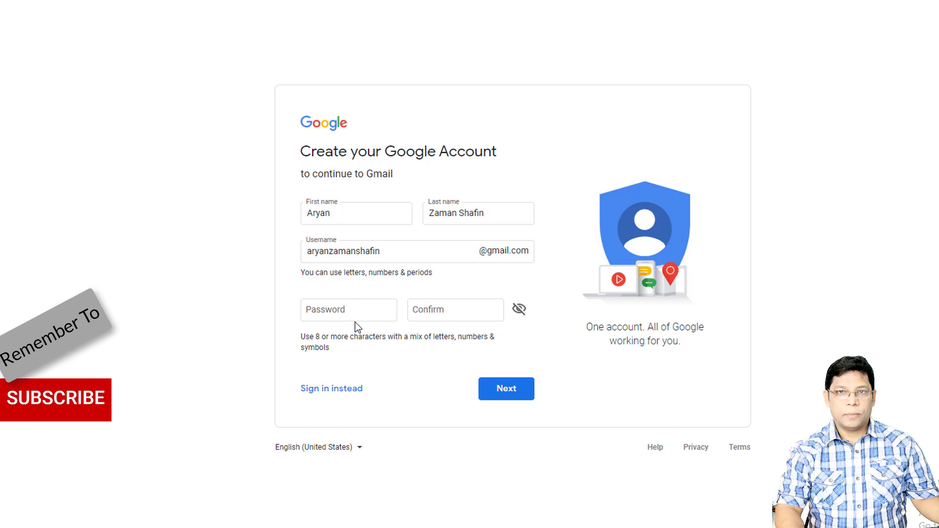
- Enter and confirm the account password, then submit the name, username and password
click(366, 314)
text(•••••••••)
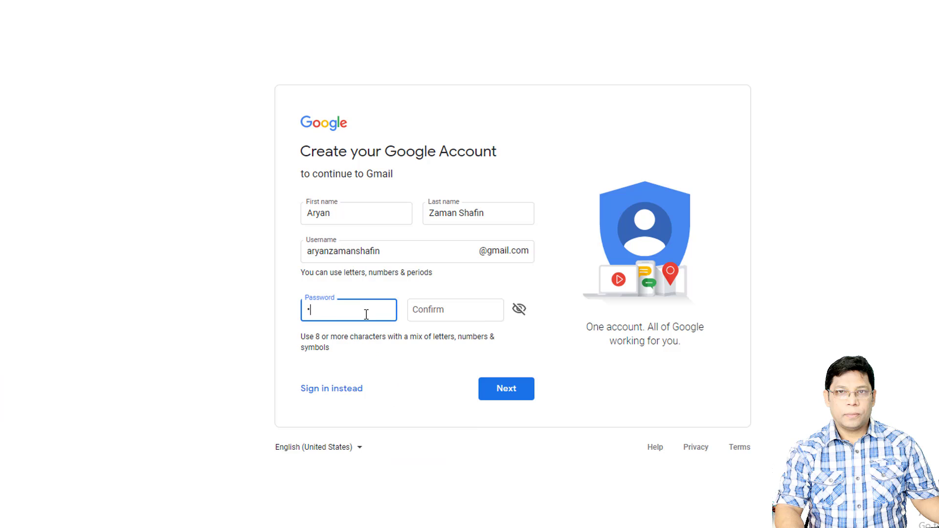
text(••••••••)
click(428, 315)
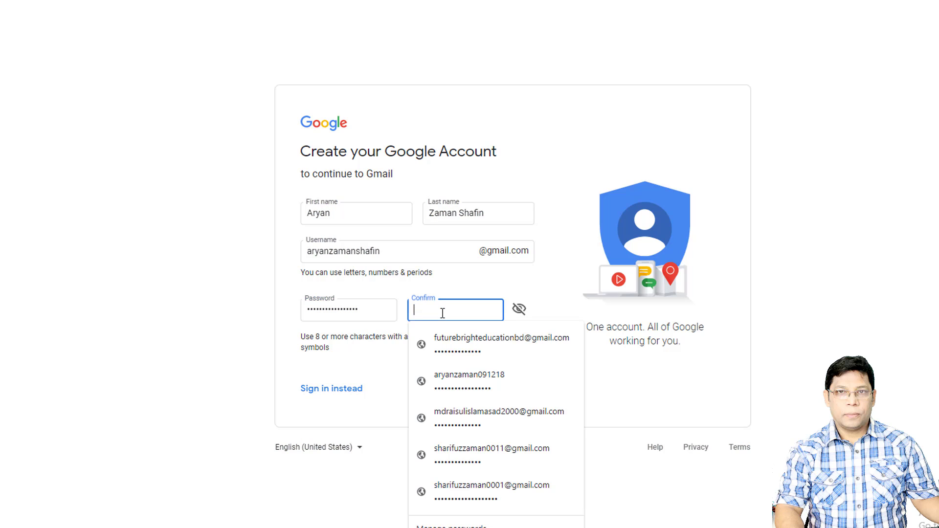
text(•••••••••••••)
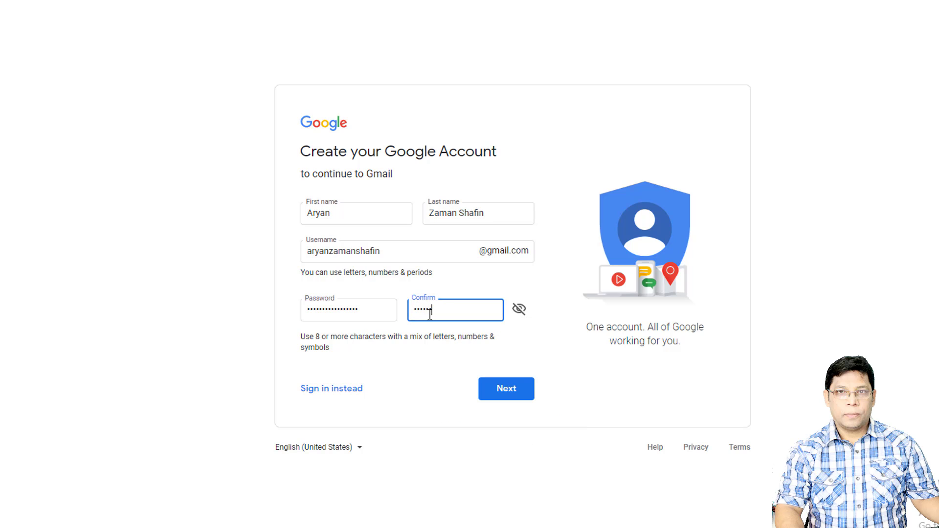
text(•••••)
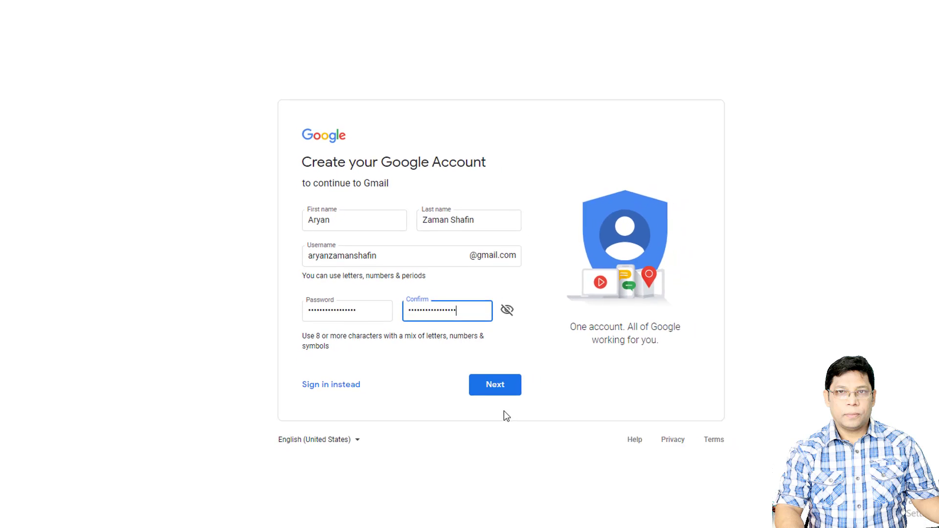
click(507, 395)
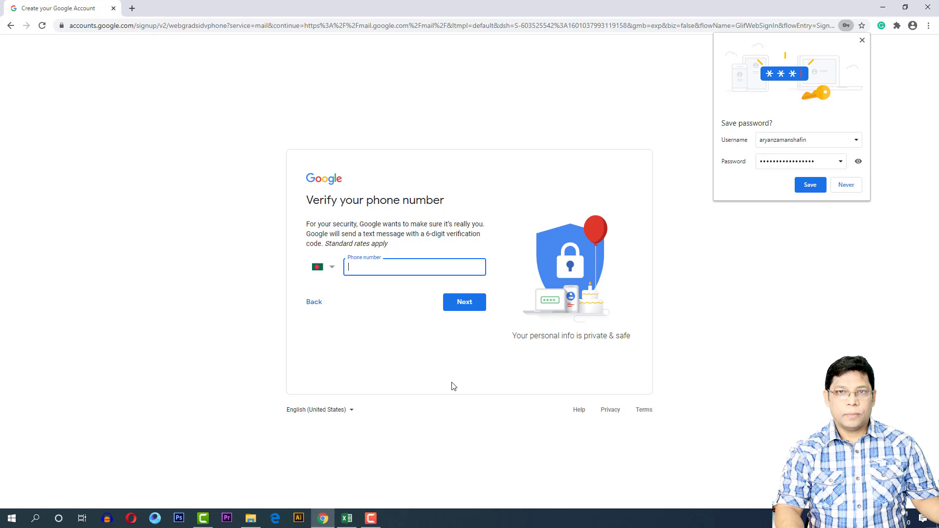
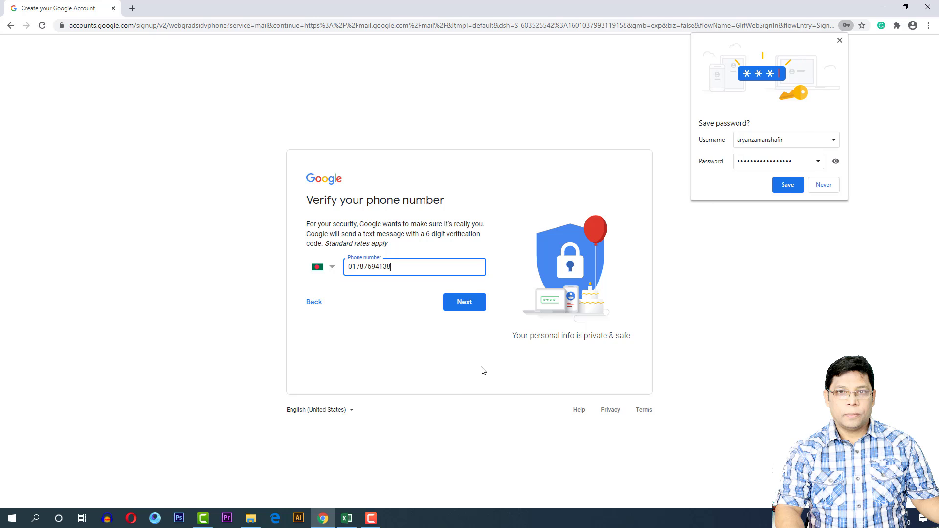
- Enter the phone number, request a verification text, and type the six-digit code received
click(463, 308)
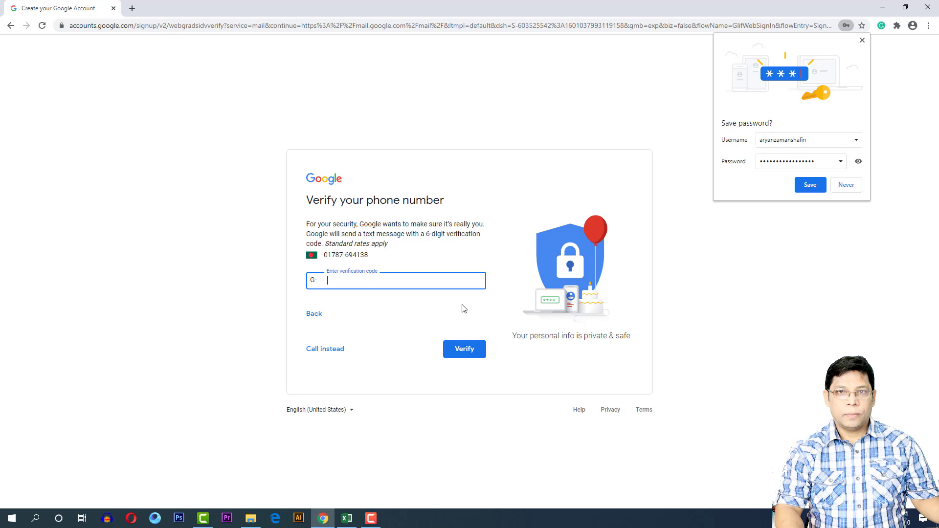
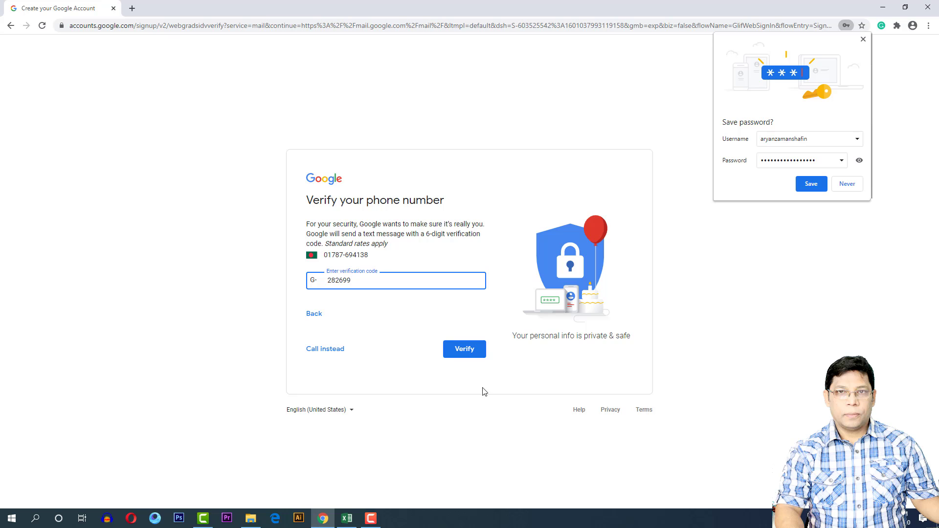
click(465, 352)
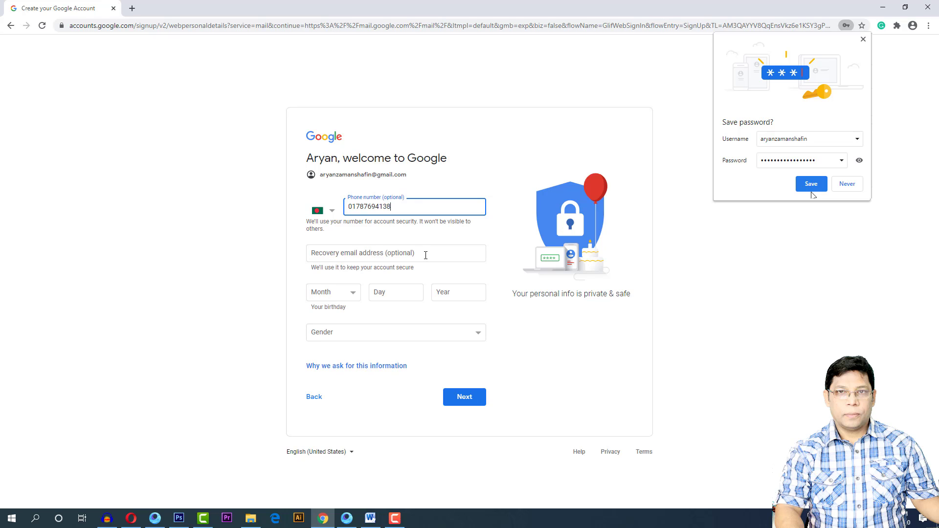
click(355, 298)
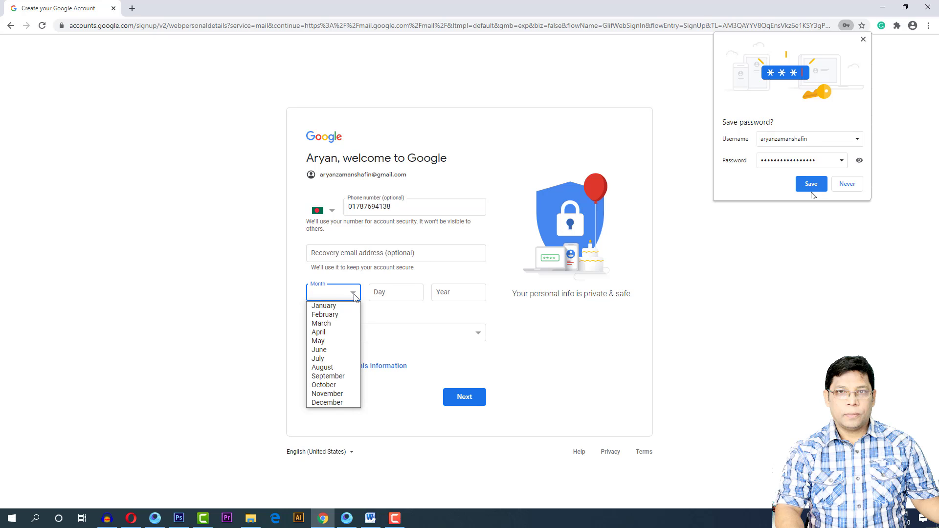
click(332, 401)
click(393, 294)
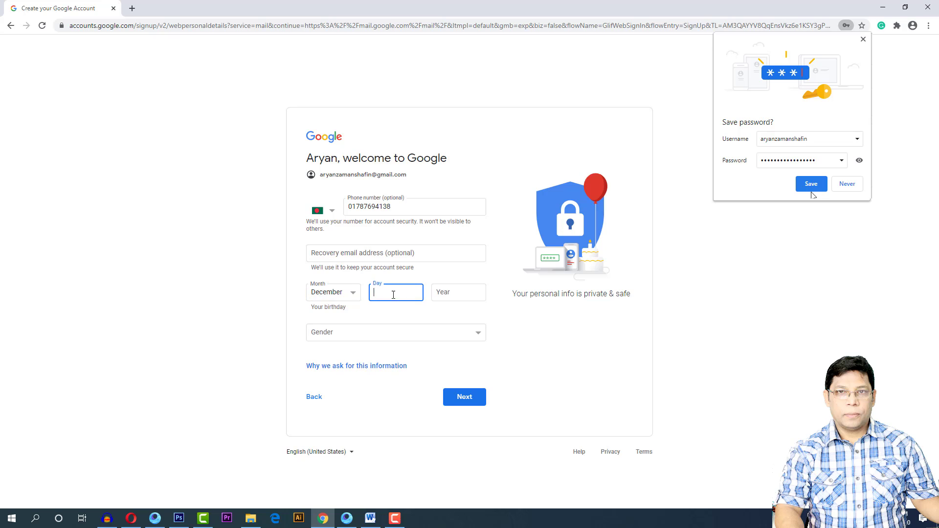
text(09)
click(456, 295)
text(2000)
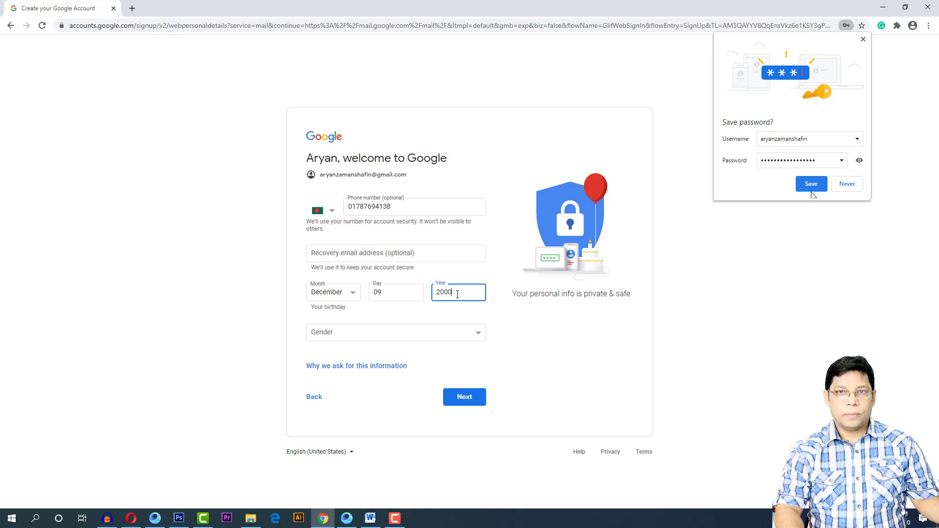
- Choose Male as the gender and submit the personal details
click(406, 333)
click(332, 355)
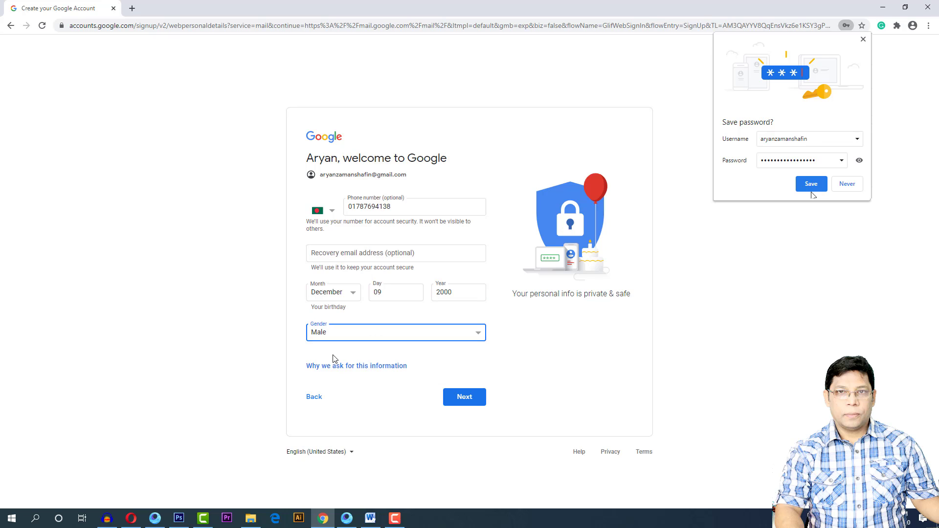
click(460, 402)
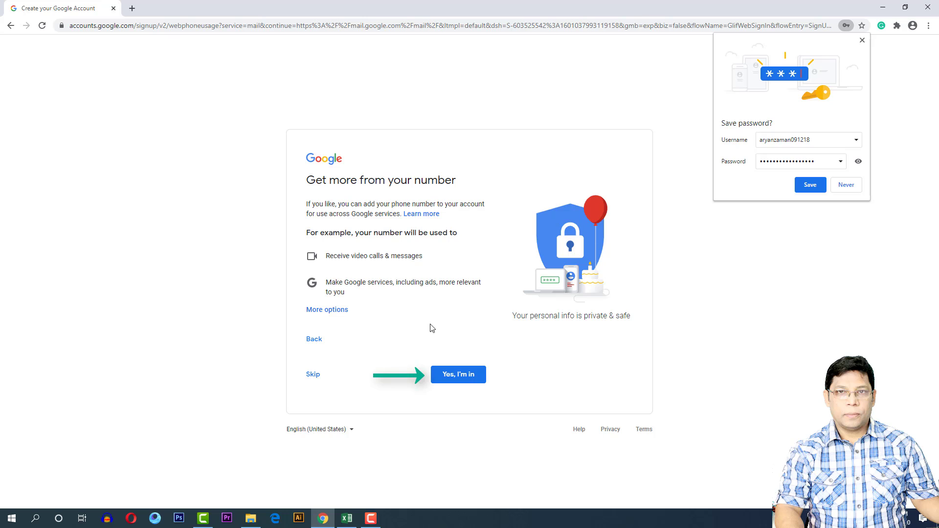
- Agree with 'Yes, I'm in' to link the phone number across Google services
click(463, 382)
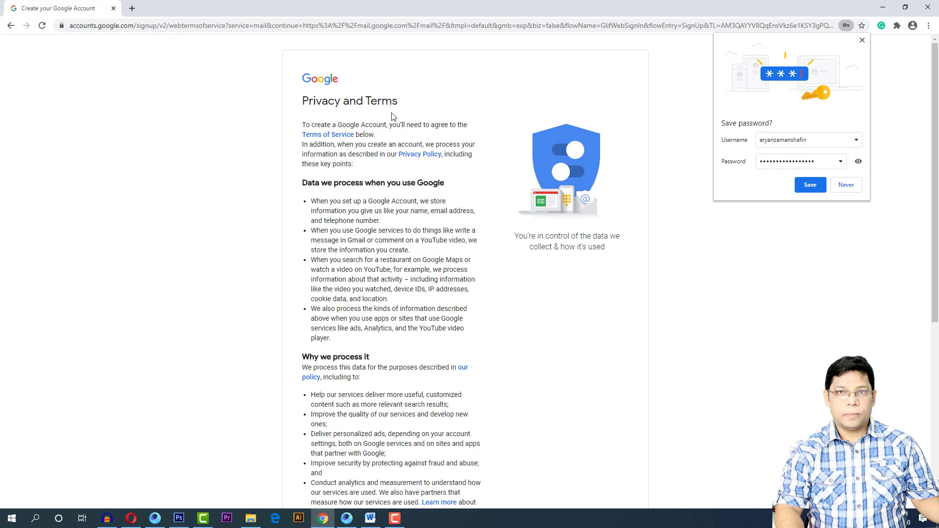
- Scroll to the end of the Privacy and Terms and accept them with I agree
scroll(407, 331, down, 4)
scroll(406, 330, down, 3)
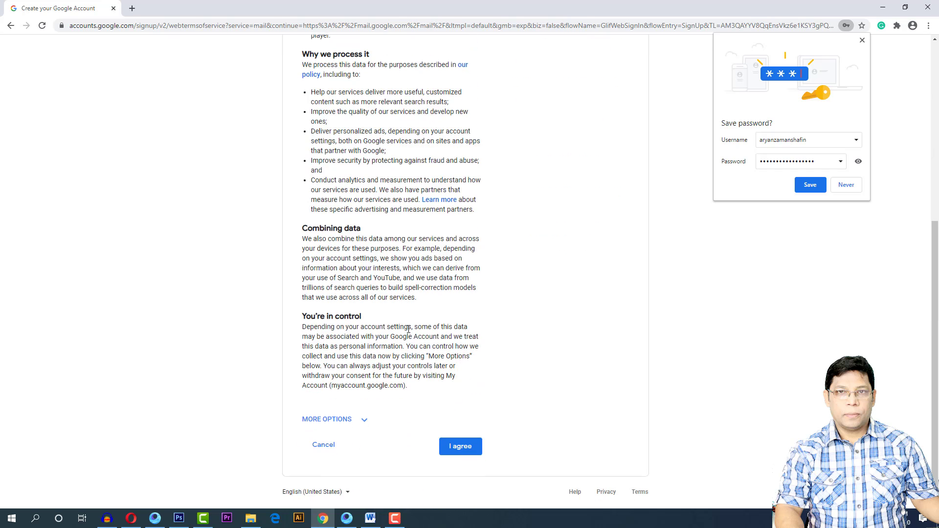
click(462, 447)
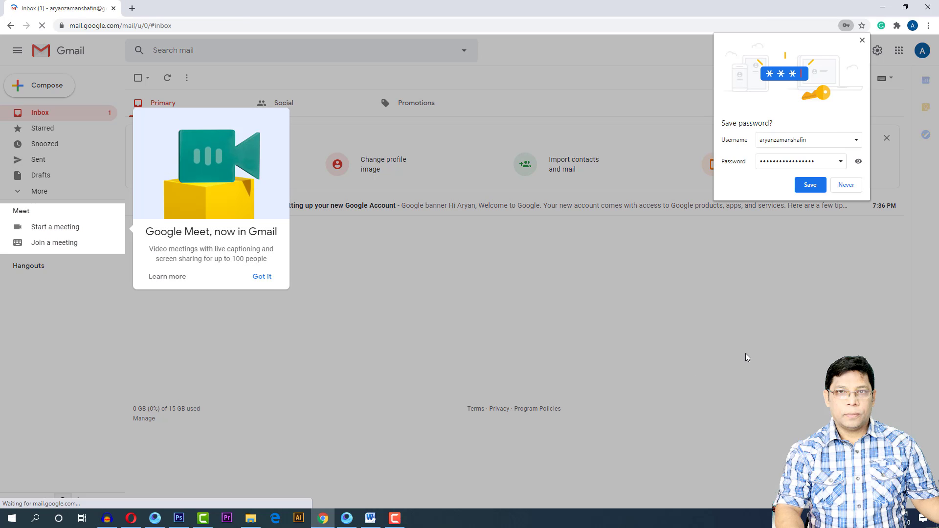
- Dismiss the Google Meet tip, save the password in Chrome, and start a new message
click(262, 277)
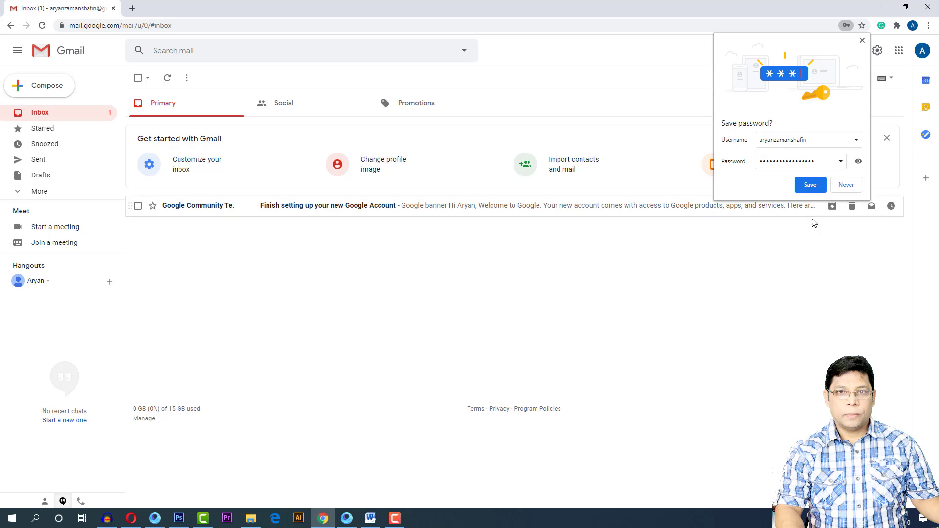
click(810, 185)
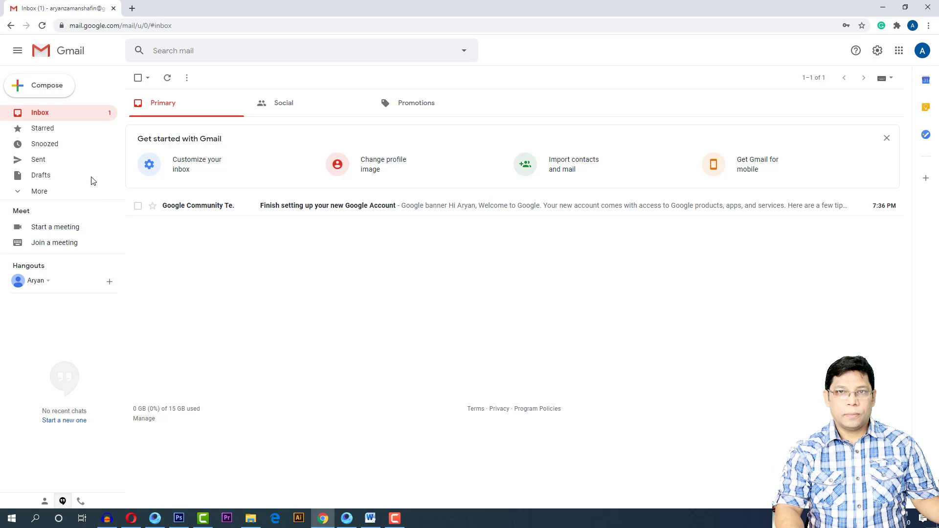
click(50, 95)
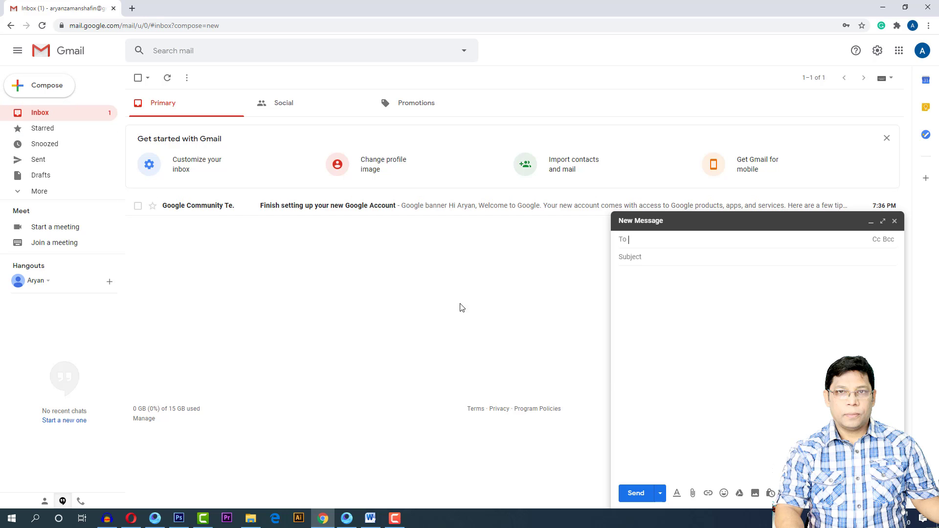